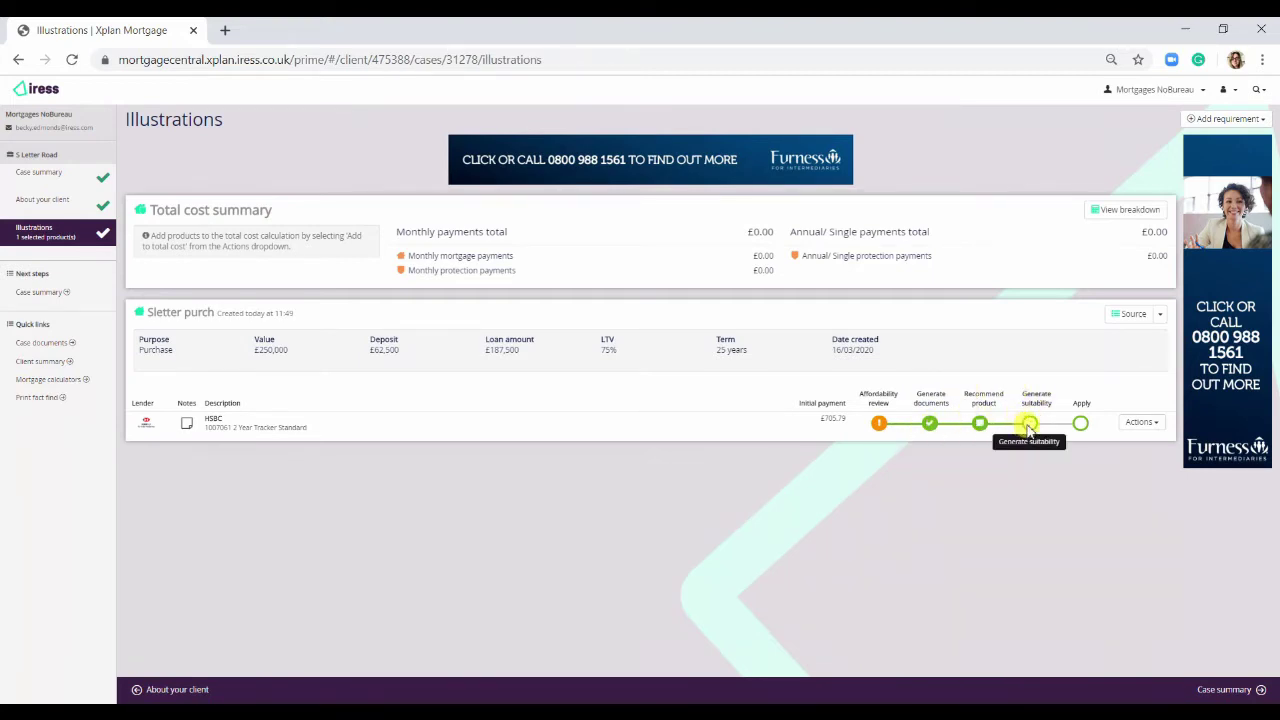
- Generate the HSBC product's record of suitability and download the Word copy
{"action": "left_click", "coordinate": [1028, 423]}
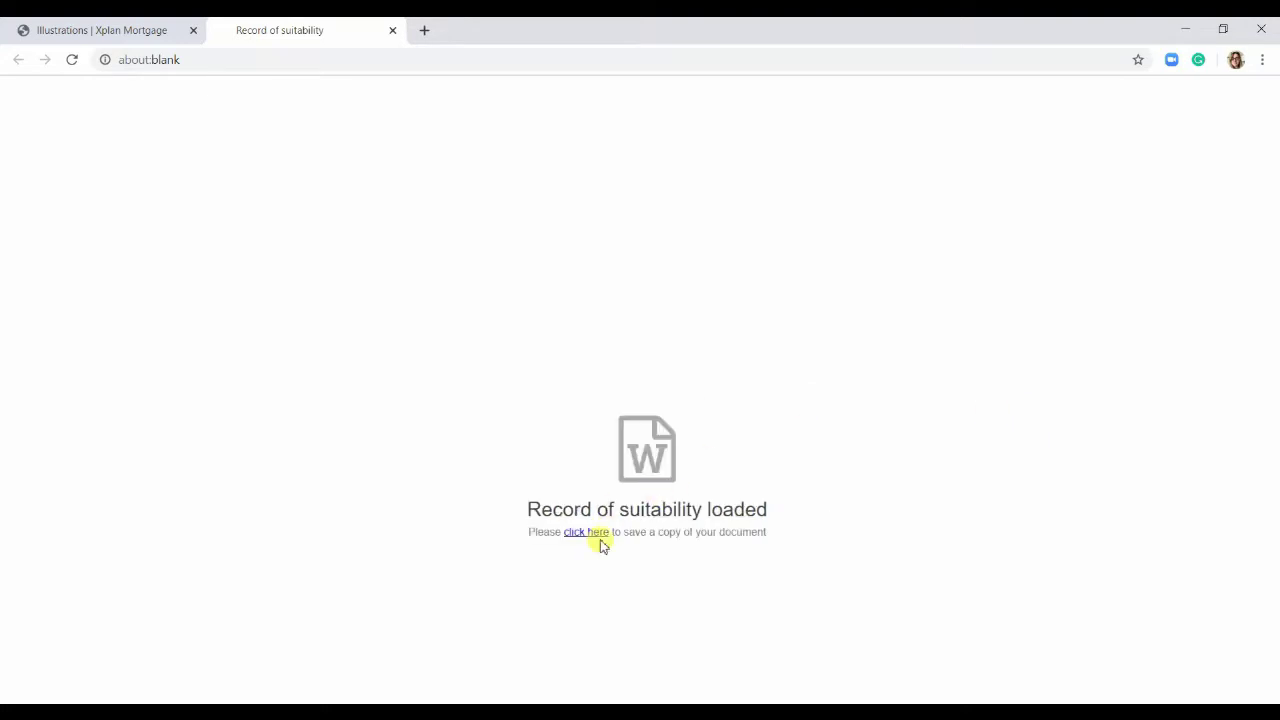
{"action": "left_click", "coordinate": [595, 542]}
- Open the downloaded record_of_suitability document in Word and enable editing
{"action": "left_click", "coordinate": [131, 680]}
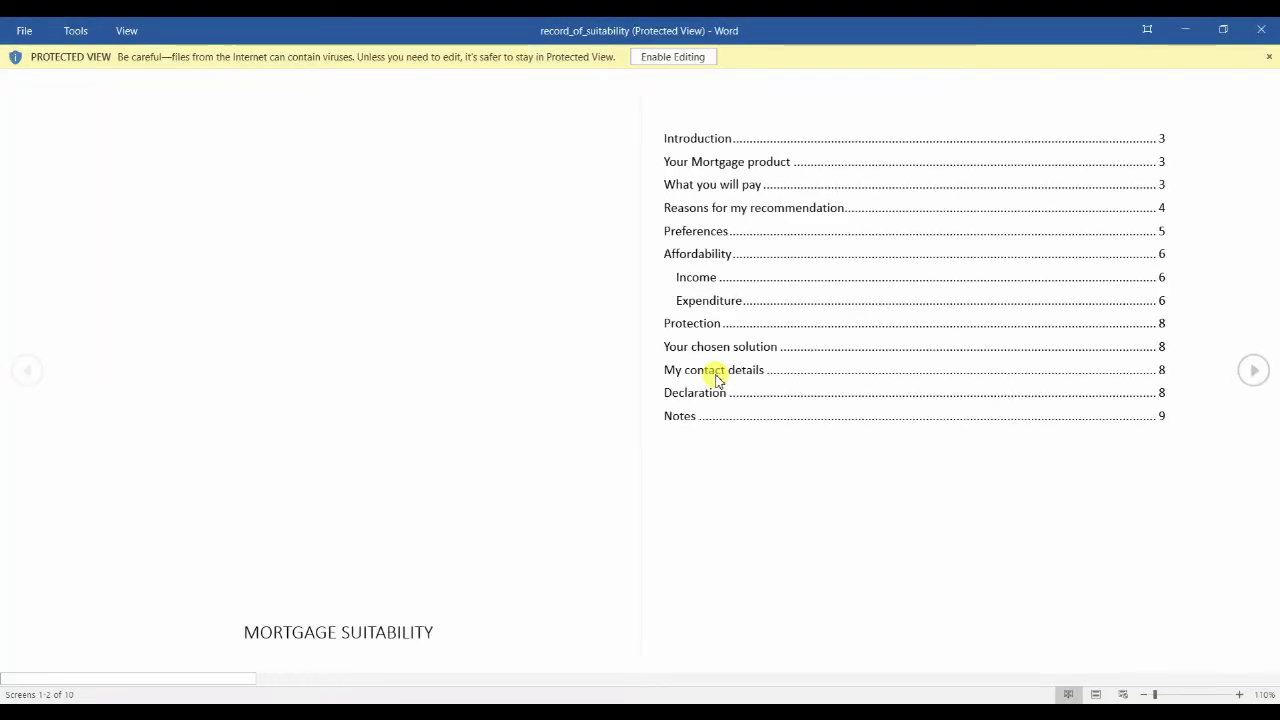
{"action": "left_click", "coordinate": [665, 57]}
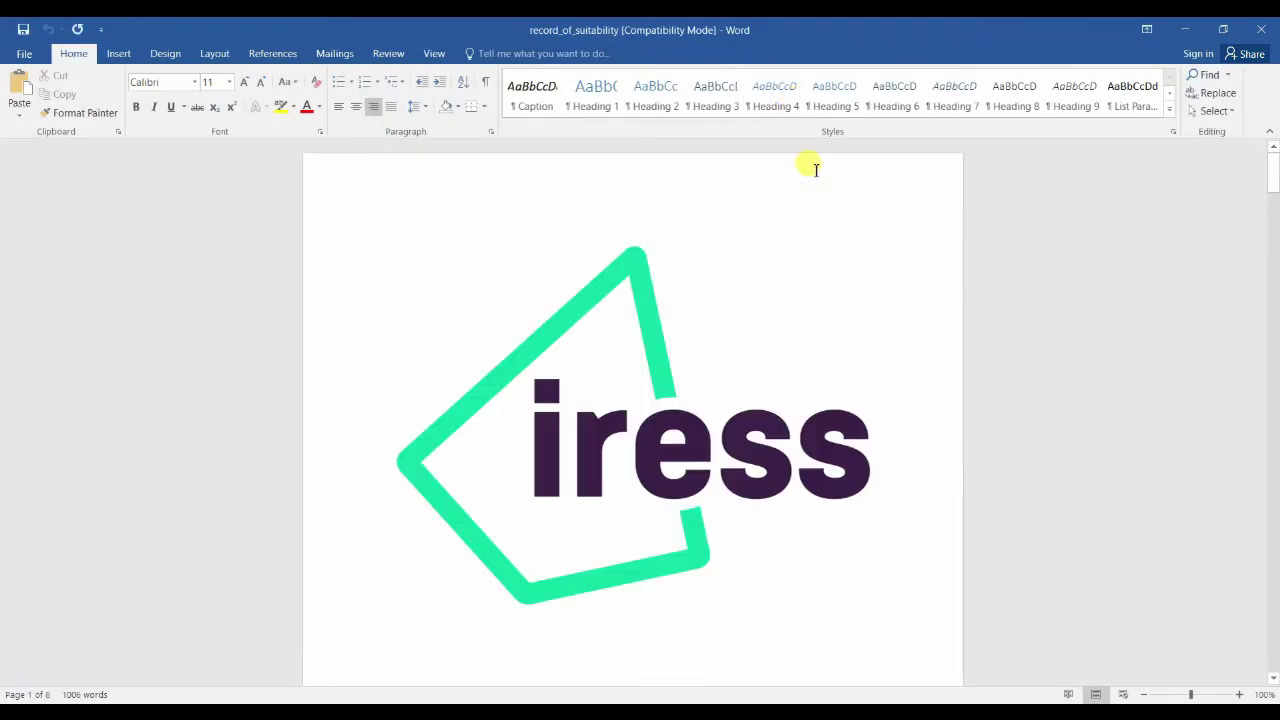
{"action": "scroll", "coordinate": [900, 150], "scroll_direction": "down", "scroll_amount": 1}
{"action": "scroll", "coordinate": [800, 262], "scroll_direction": "down", "scroll_amount": 1}
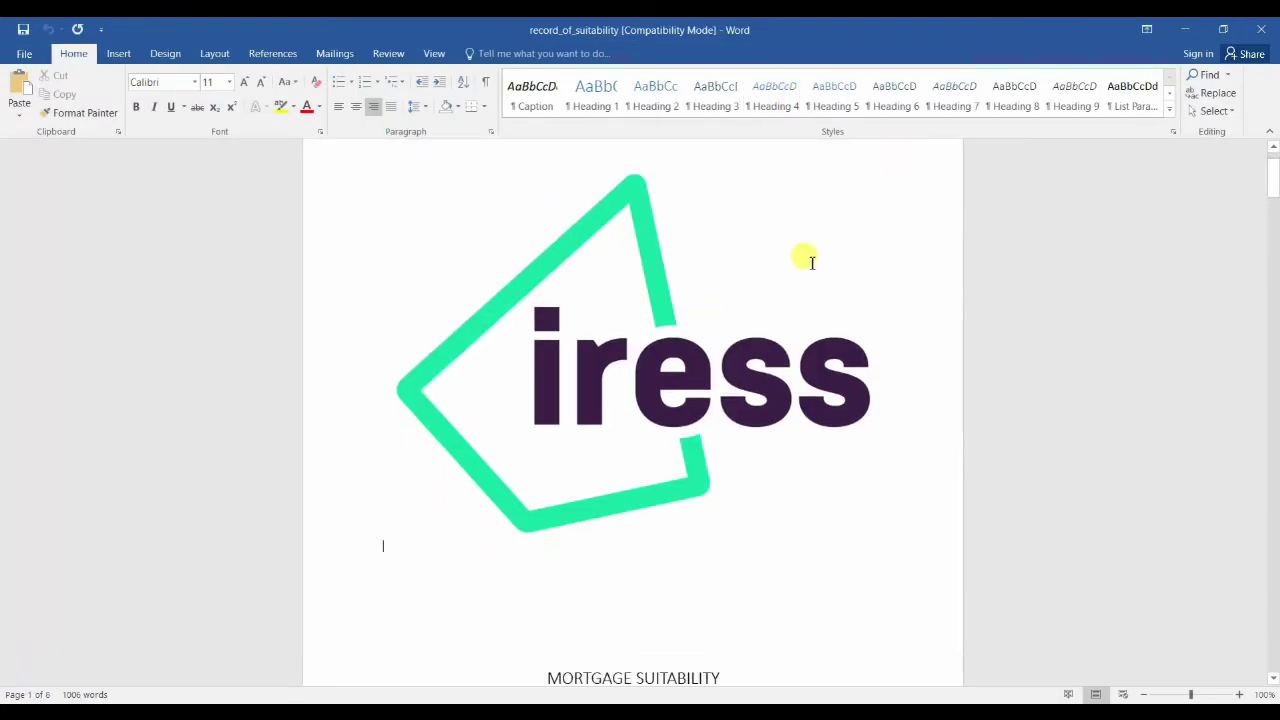
- Scroll from the contents page through the Introduction to Reasons for my recommendation
{"action": "scroll", "coordinate": [815, 264], "scroll_direction": "down", "scroll_amount": 1}
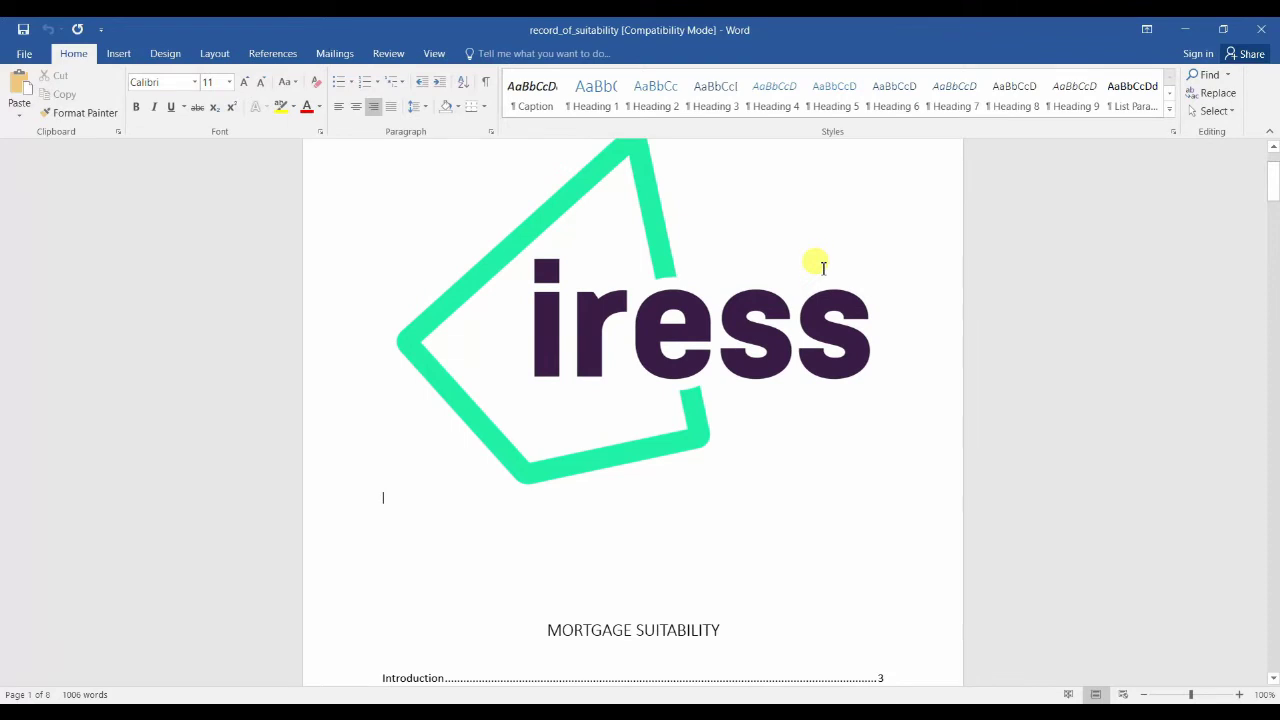
{"action": "scroll", "coordinate": [823, 267], "scroll_direction": "down", "scroll_amount": 8}
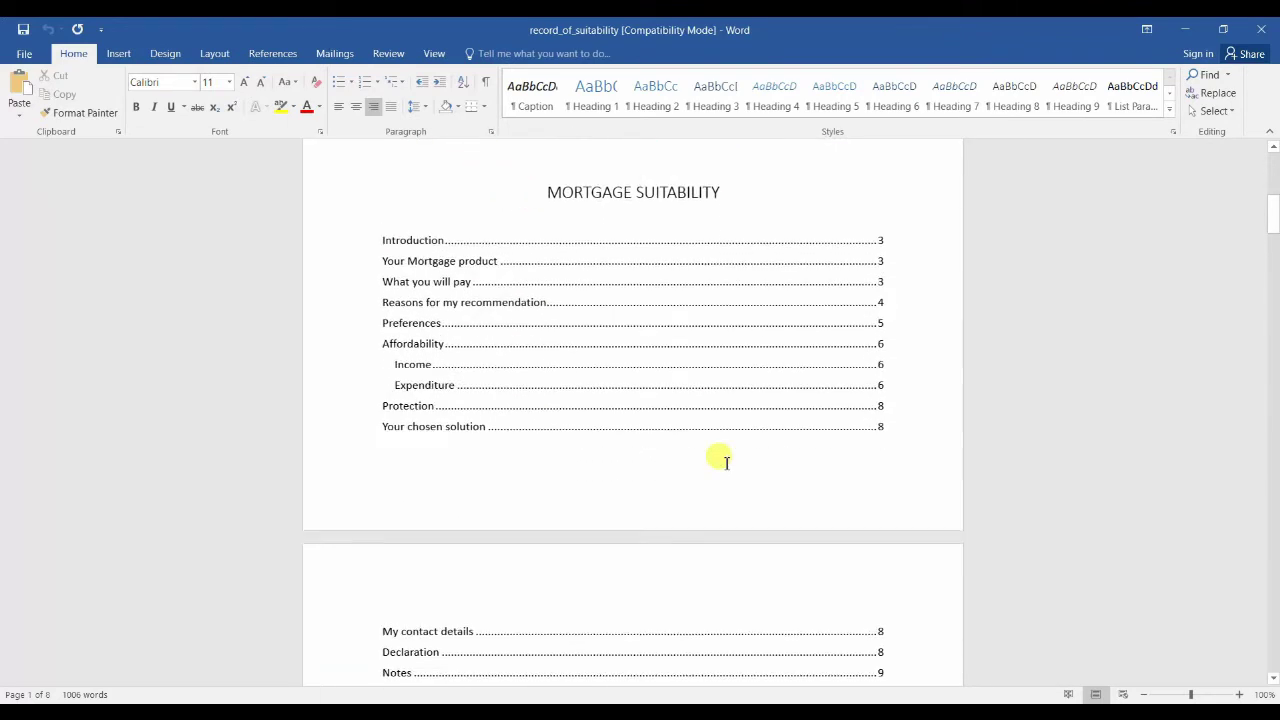
{"action": "scroll", "coordinate": [726, 462], "scroll_direction": "down", "scroll_amount": 15}
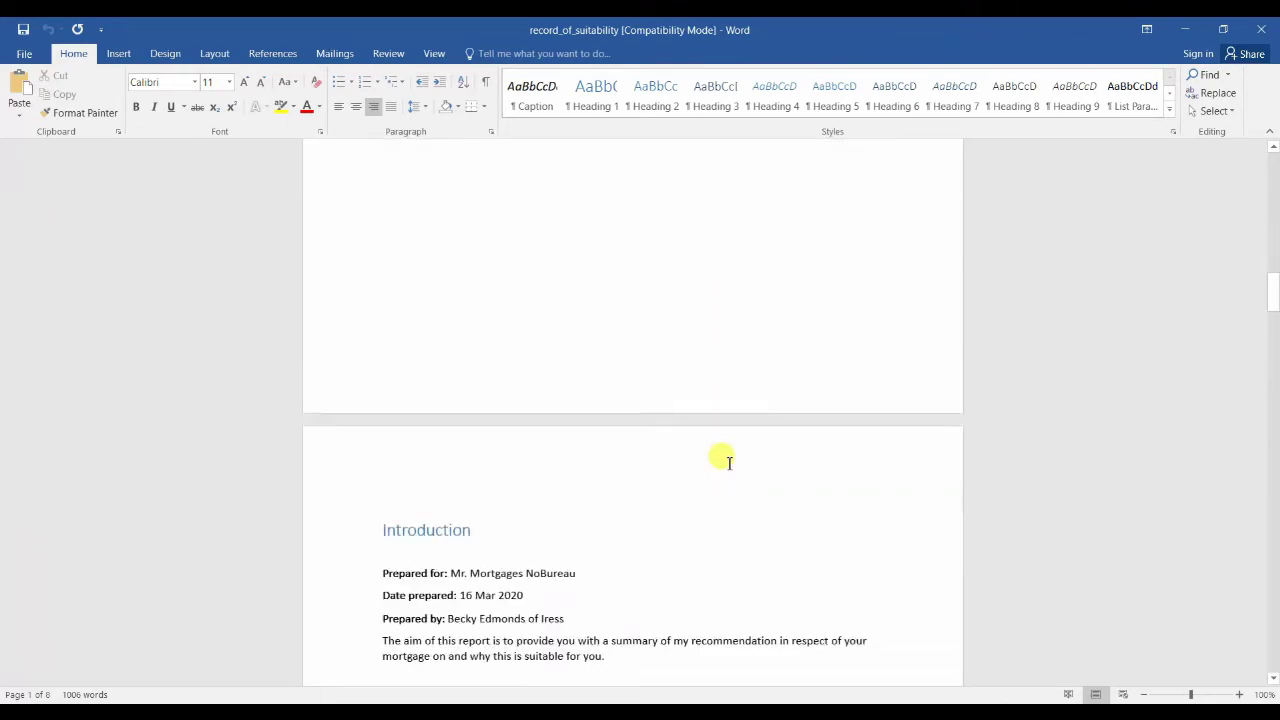
{"action": "scroll", "coordinate": [722, 460], "scroll_direction": "down", "scroll_amount": 3}
{"action": "scroll", "coordinate": [575, 378], "scroll_direction": "down", "scroll_amount": 2}
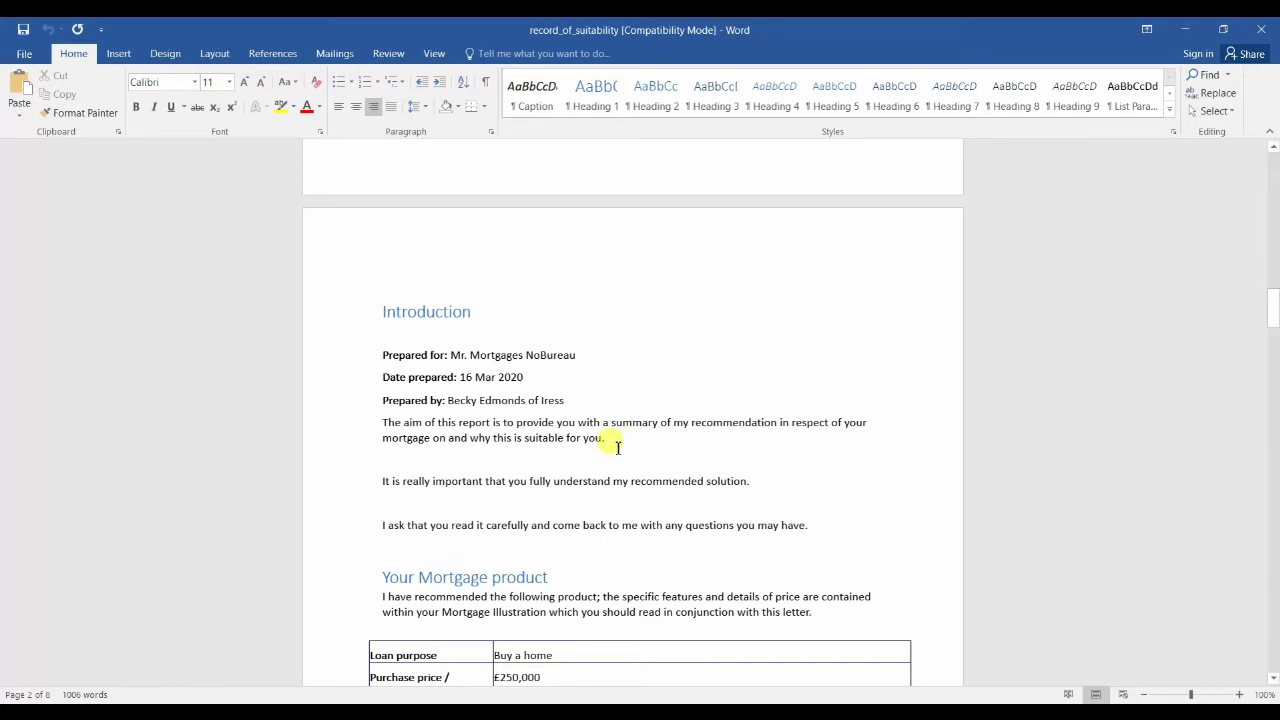
{"action": "scroll", "coordinate": [611, 443], "scroll_direction": "down", "scroll_amount": 10}
{"action": "scroll", "coordinate": [617, 444], "scroll_direction": "down", "scroll_amount": 5}
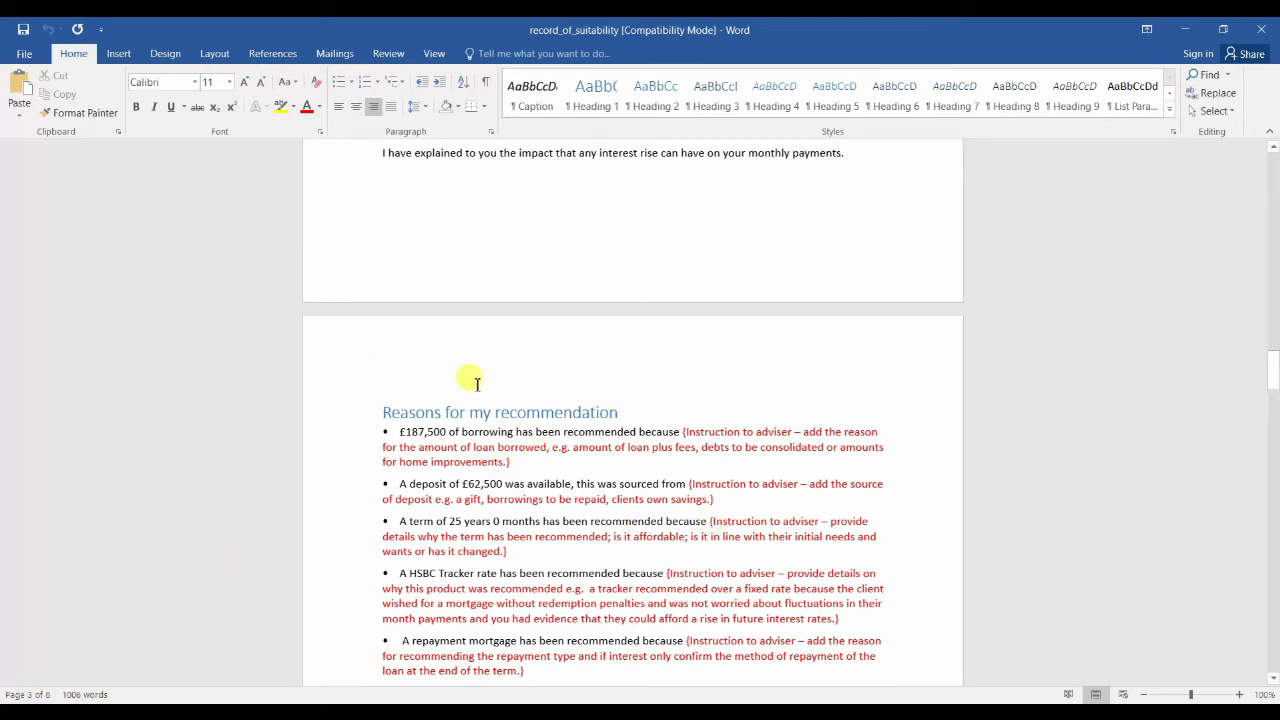
- Scroll through the Preferences, Affordability, Protection and Declaration sections of the letter
{"action": "scroll", "coordinate": [455, 388], "scroll_direction": "down", "scroll_amount": 10}
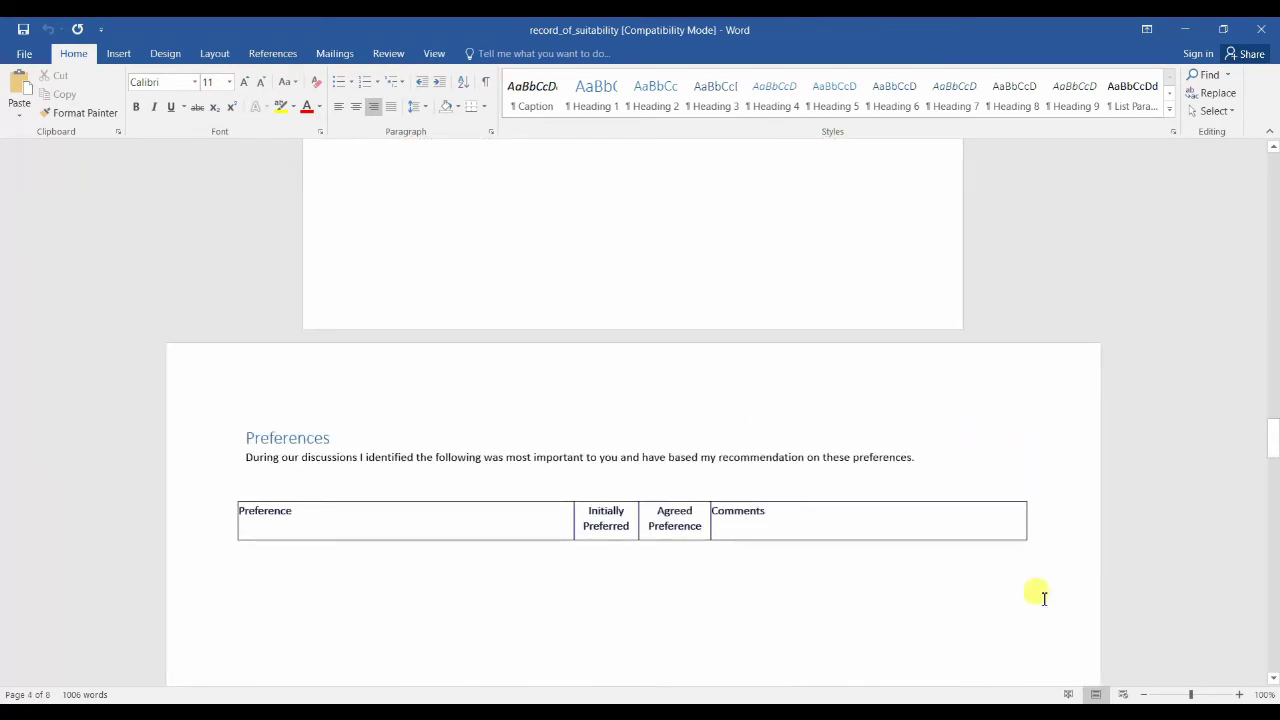
{"action": "scroll", "coordinate": [1040, 371], "scroll_direction": "down", "scroll_amount": 10}
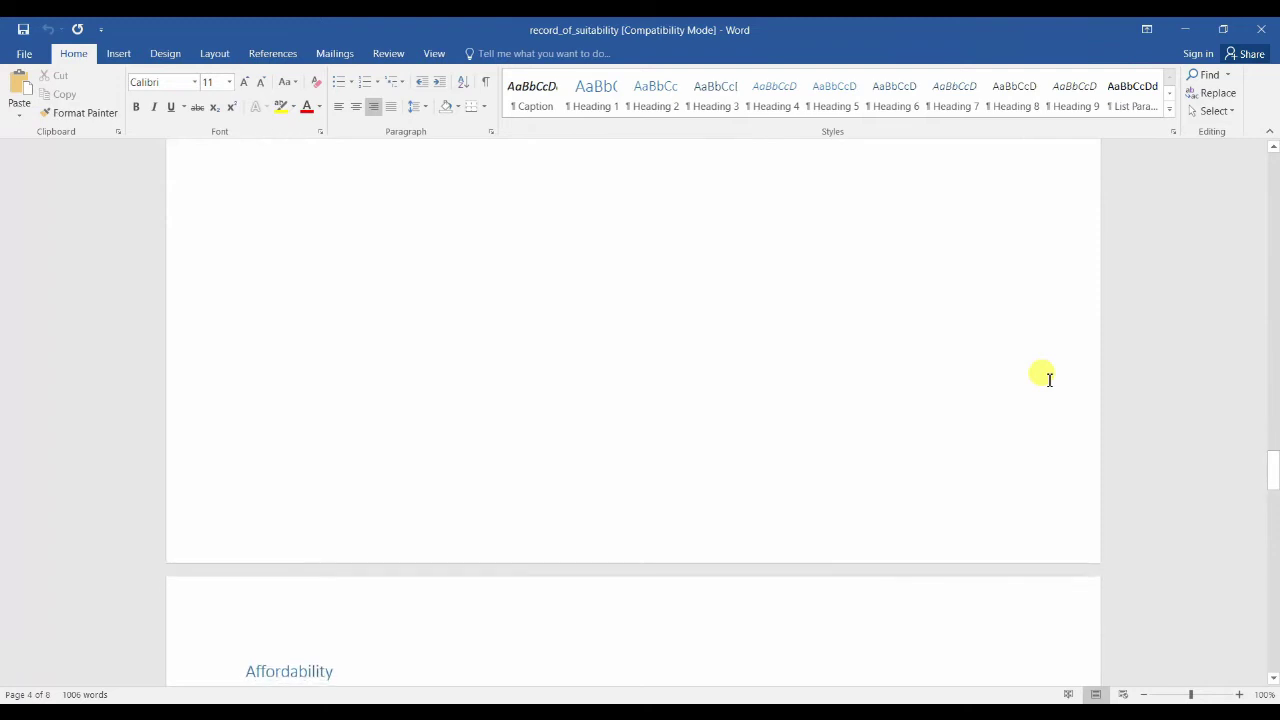
{"action": "scroll", "coordinate": [1047, 376], "scroll_direction": "down", "scroll_amount": 5}
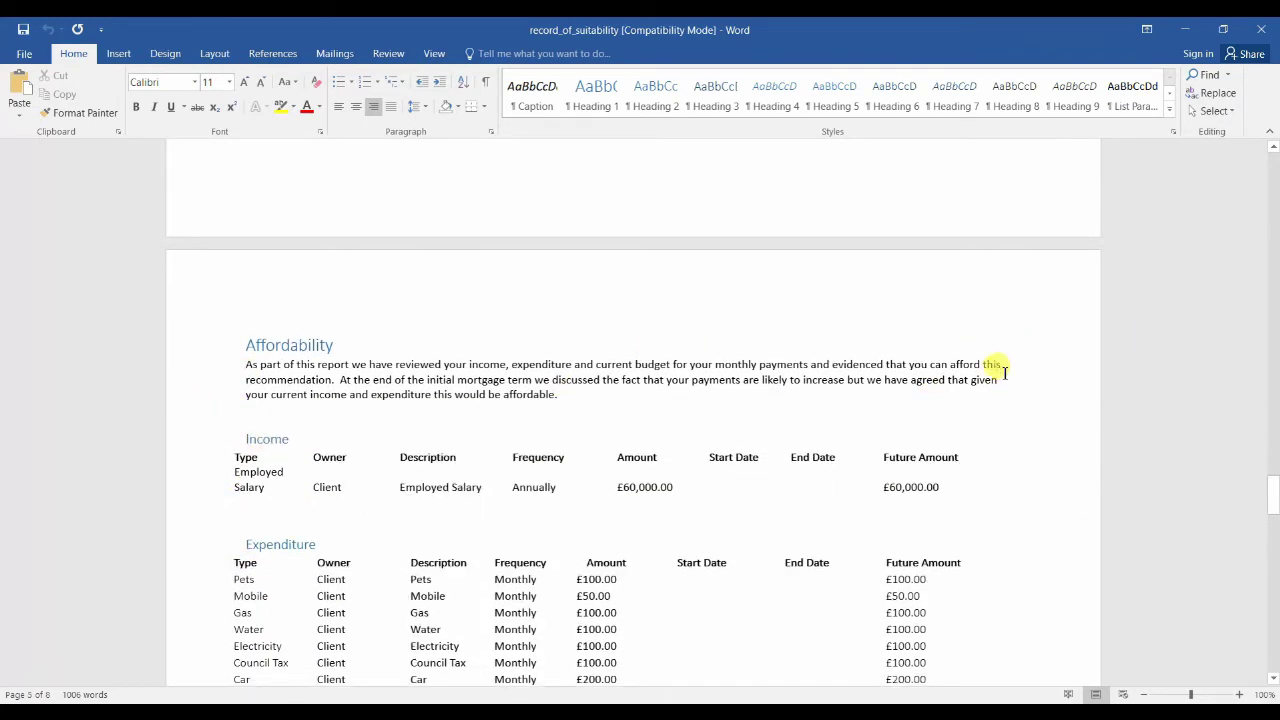
{"action": "scroll", "coordinate": [1004, 371], "scroll_direction": "down", "scroll_amount": 5}
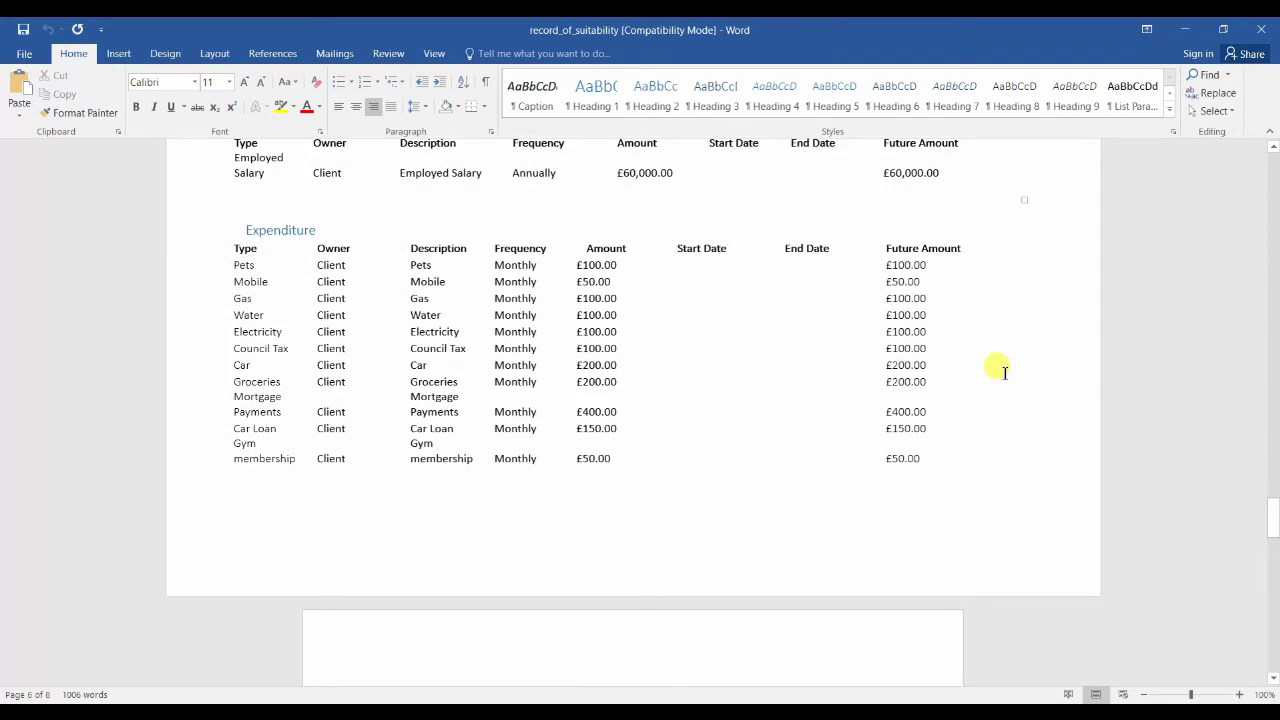
{"action": "scroll", "coordinate": [1004, 371], "scroll_direction": "down", "scroll_amount": 6}
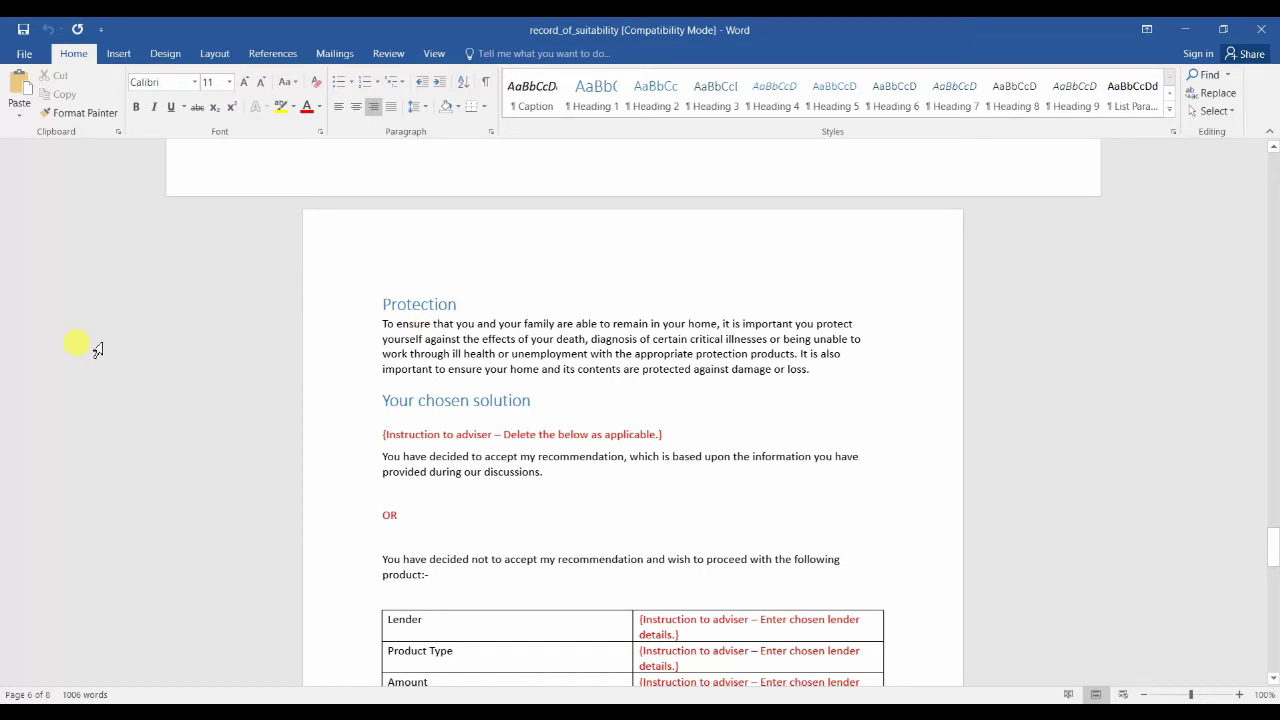
{"action": "scroll", "coordinate": [170, 415], "scroll_direction": "down", "scroll_amount": 8}
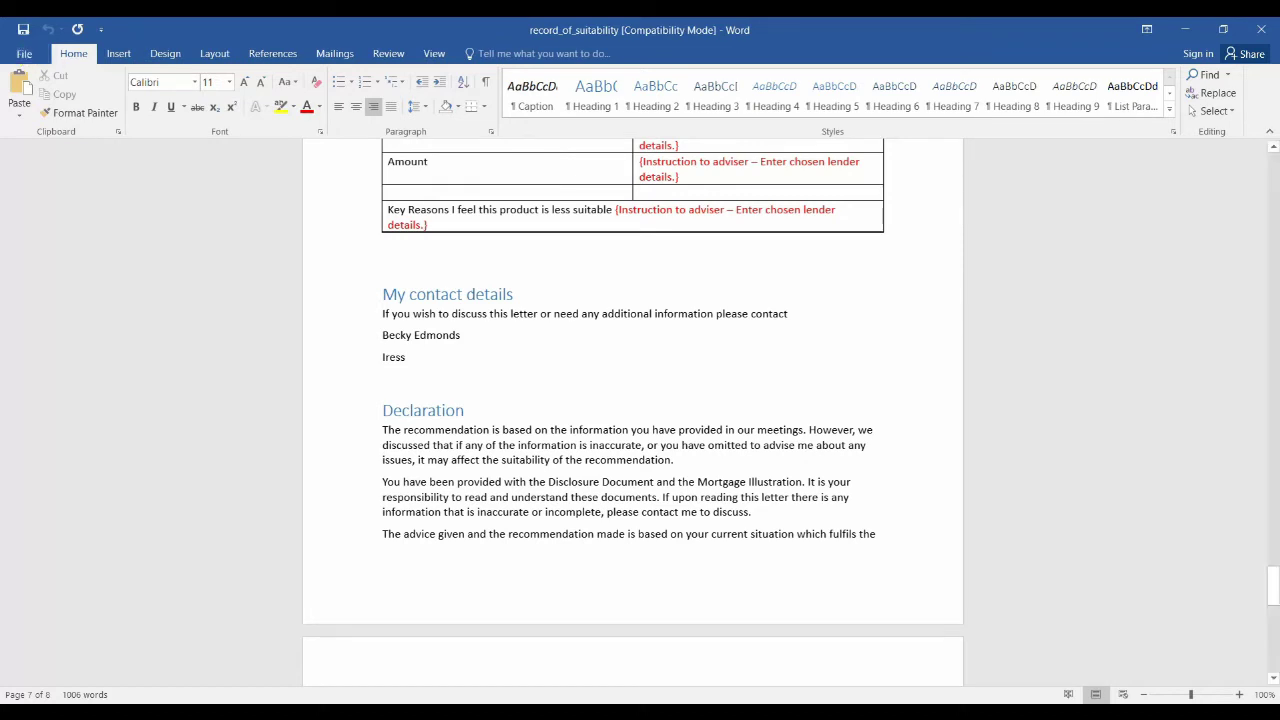
- Save the letter to the Desktop as Word 97-2003 document 'smith suitability'
{"action": "left_click", "coordinate": [18, 52]}
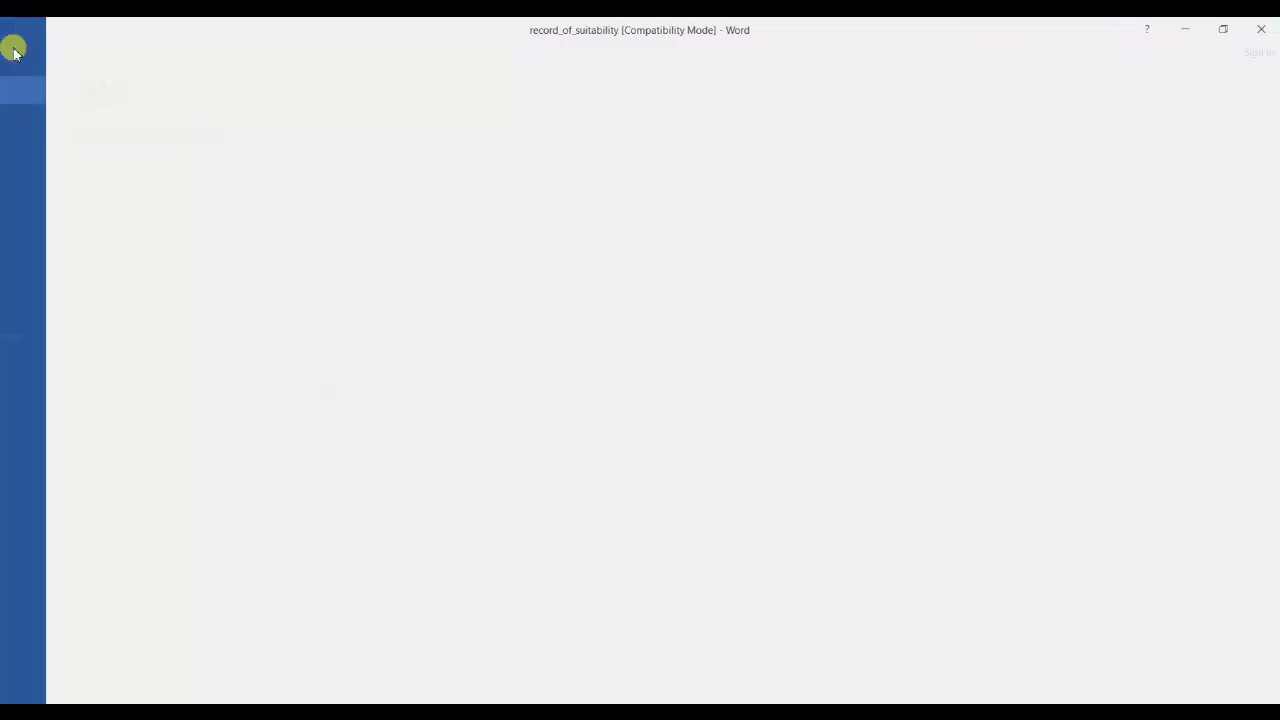
{"action": "left_click", "coordinate": [18, 200]}
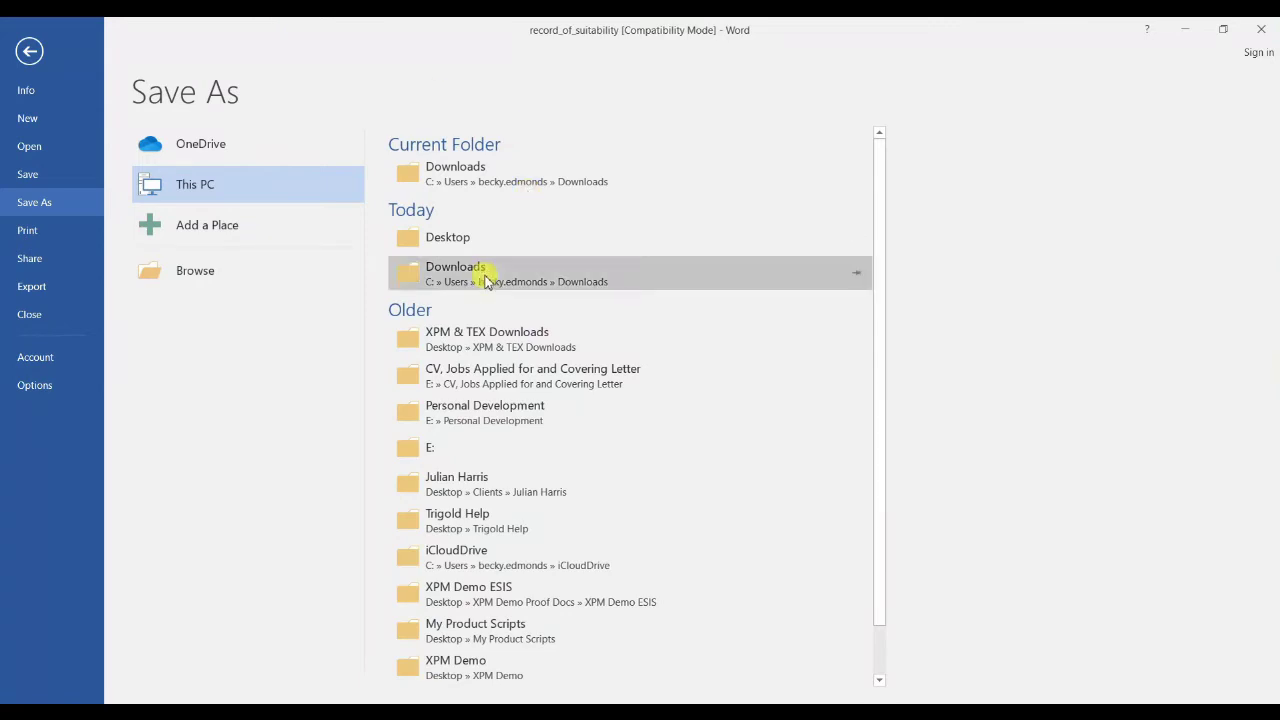
{"action": "left_click", "coordinate": [486, 240]}
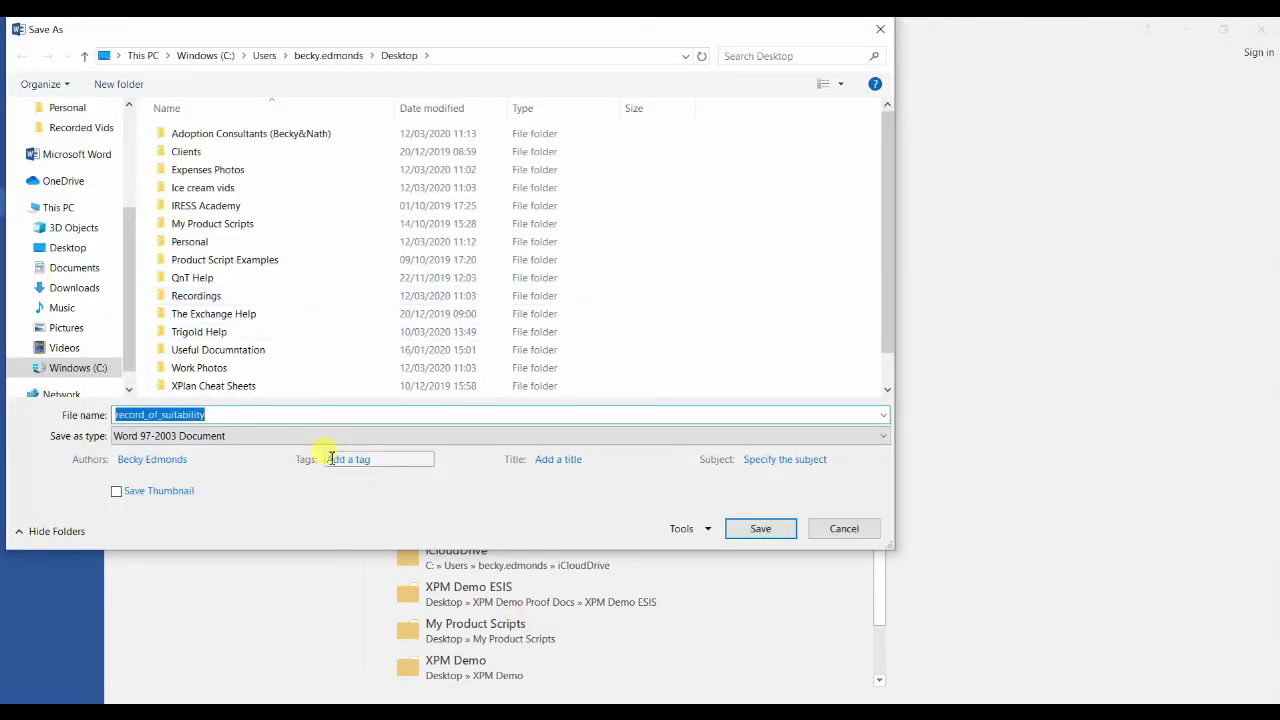
{"action": "left_click", "coordinate": [84, 248]}
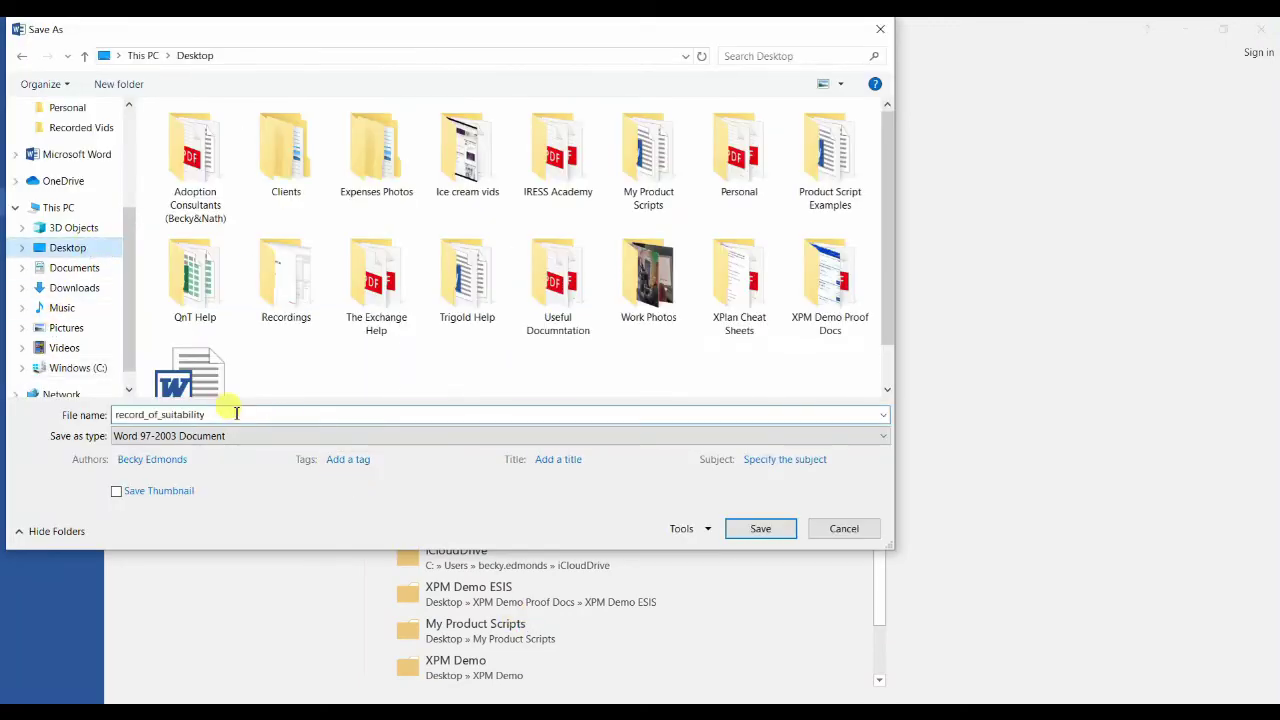
{"action": "type", "text": "s"}
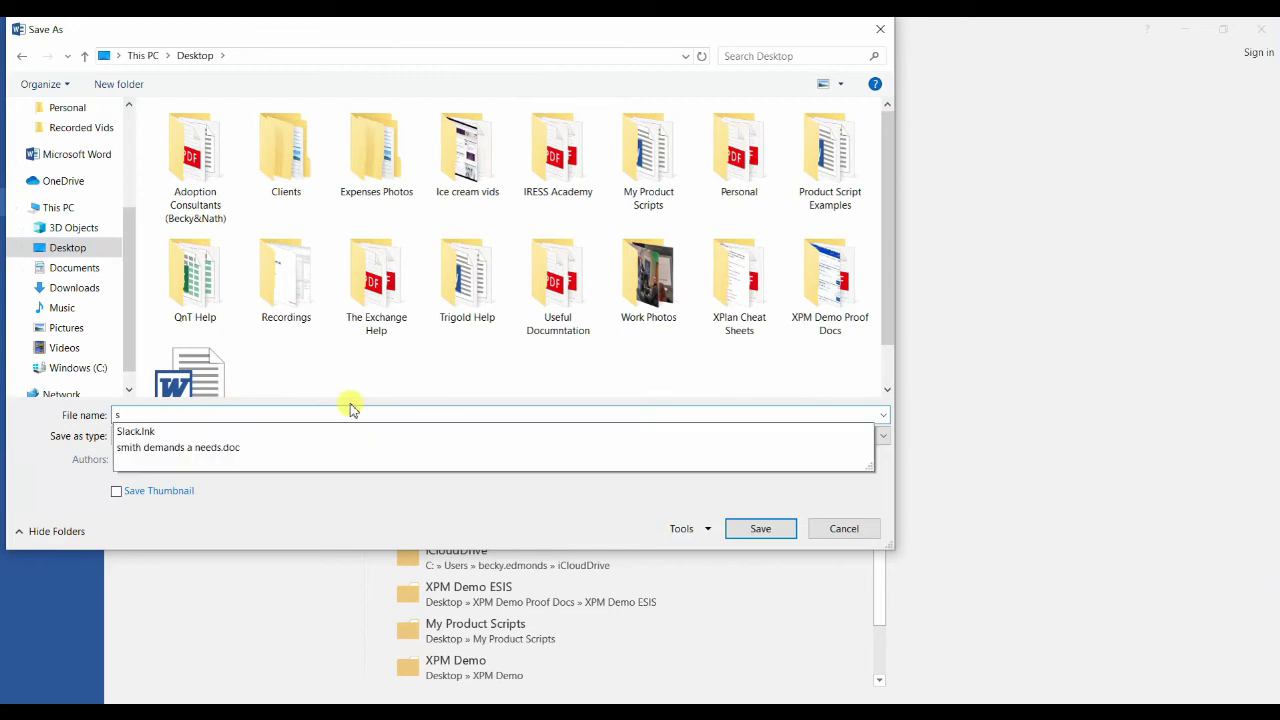
{"action": "type", "text": "mith"}
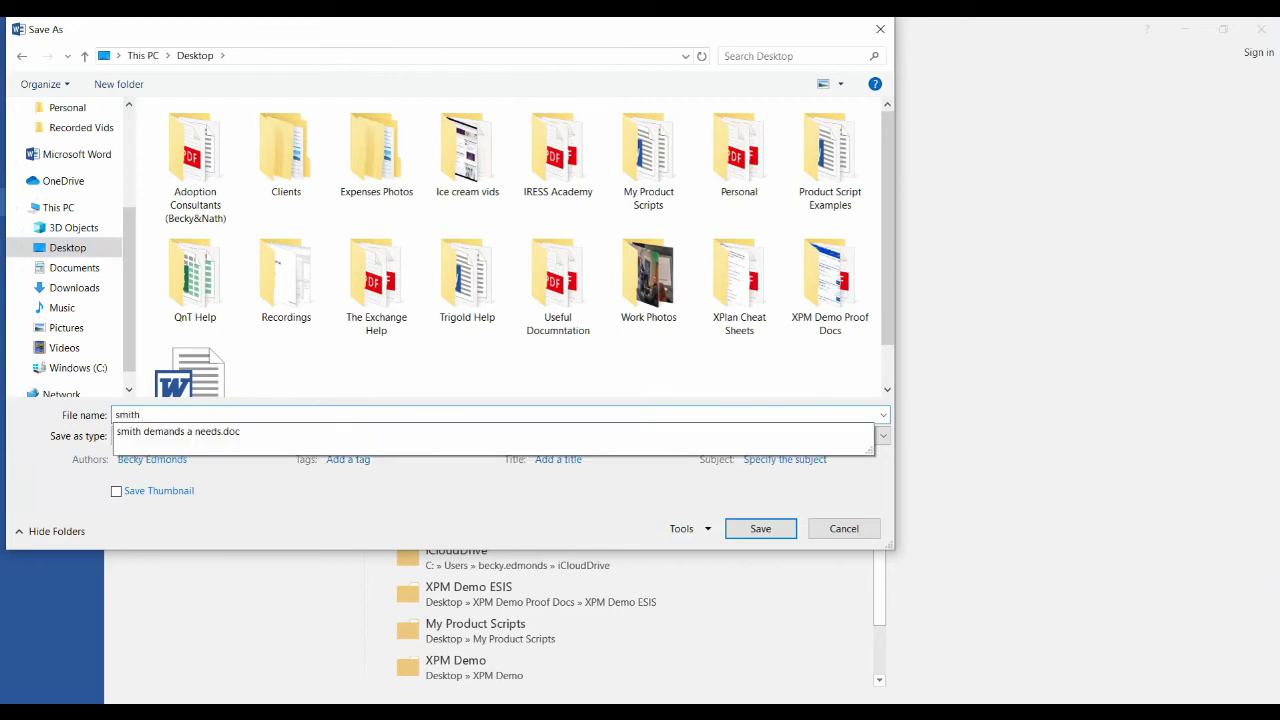
{"action": "type", "text": " suitability"}
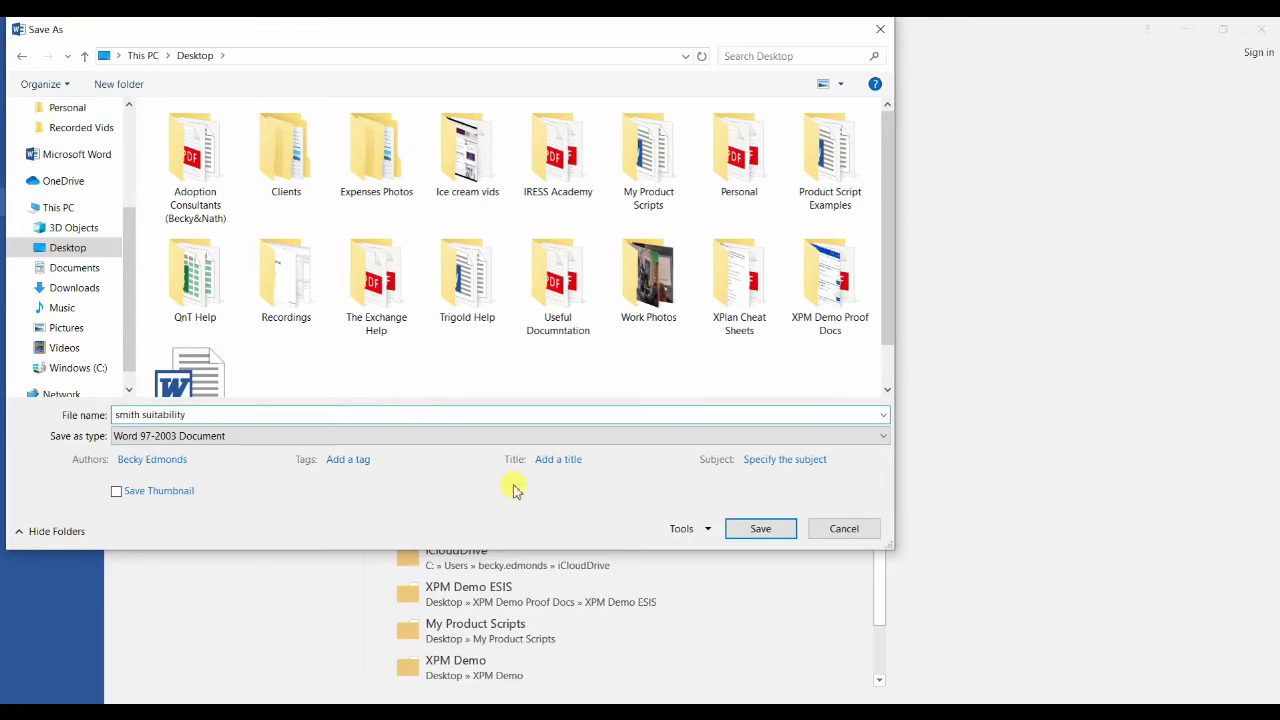
{"action": "left_click", "coordinate": [760, 528]}
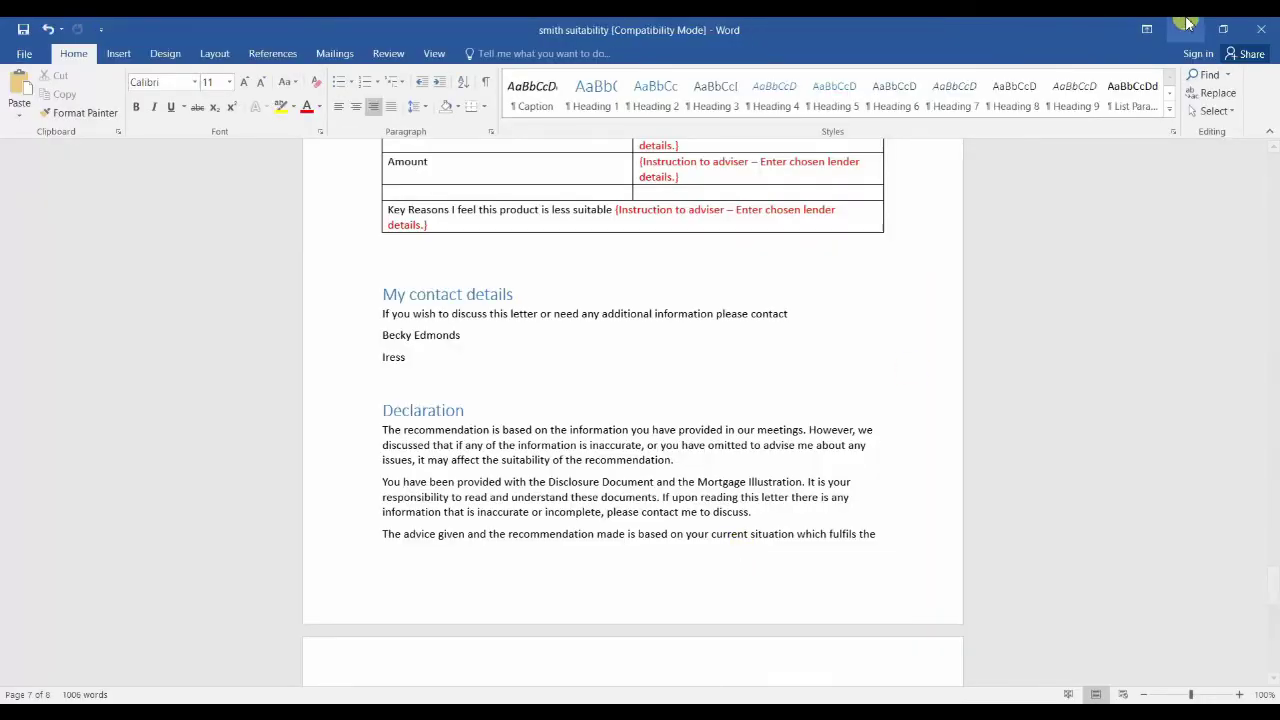
- Minimise both Word windows and open the S Letter Road case summary in Xplan
{"action": "left_click", "coordinate": [1185, 28]}
{"action": "left_click", "coordinate": [1184, 29]}
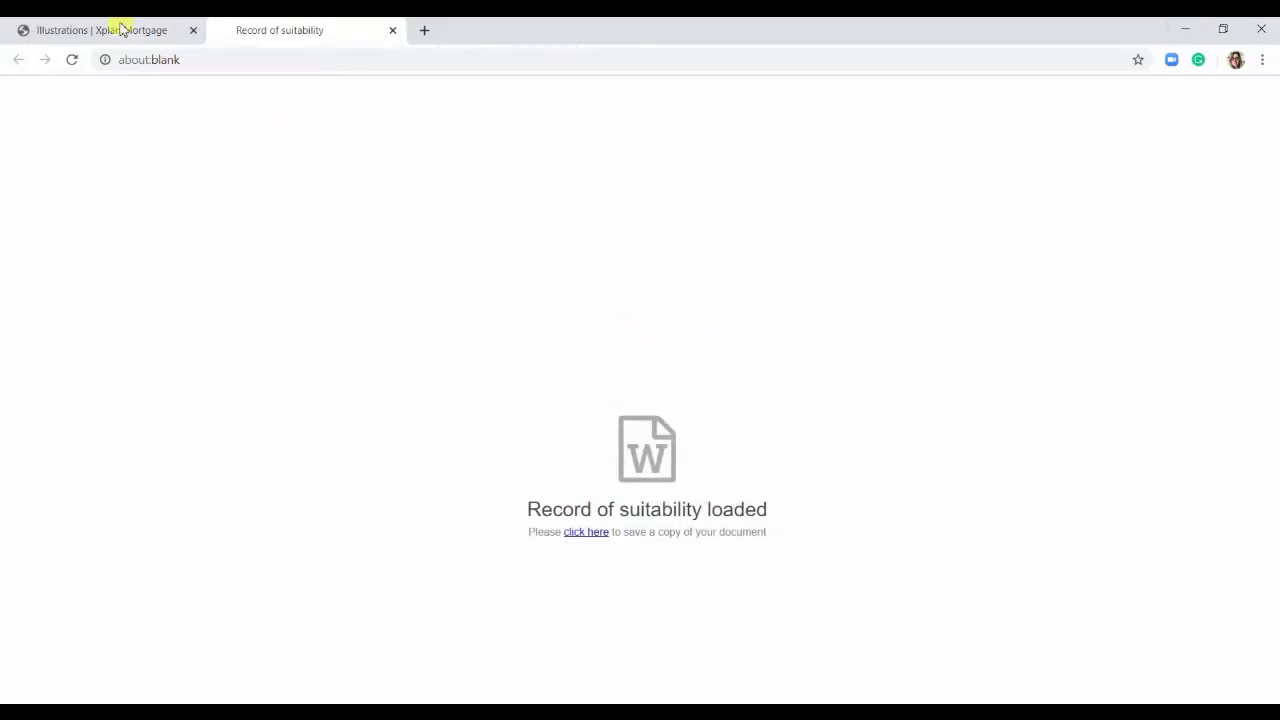
{"action": "left_click", "coordinate": [63, 30]}
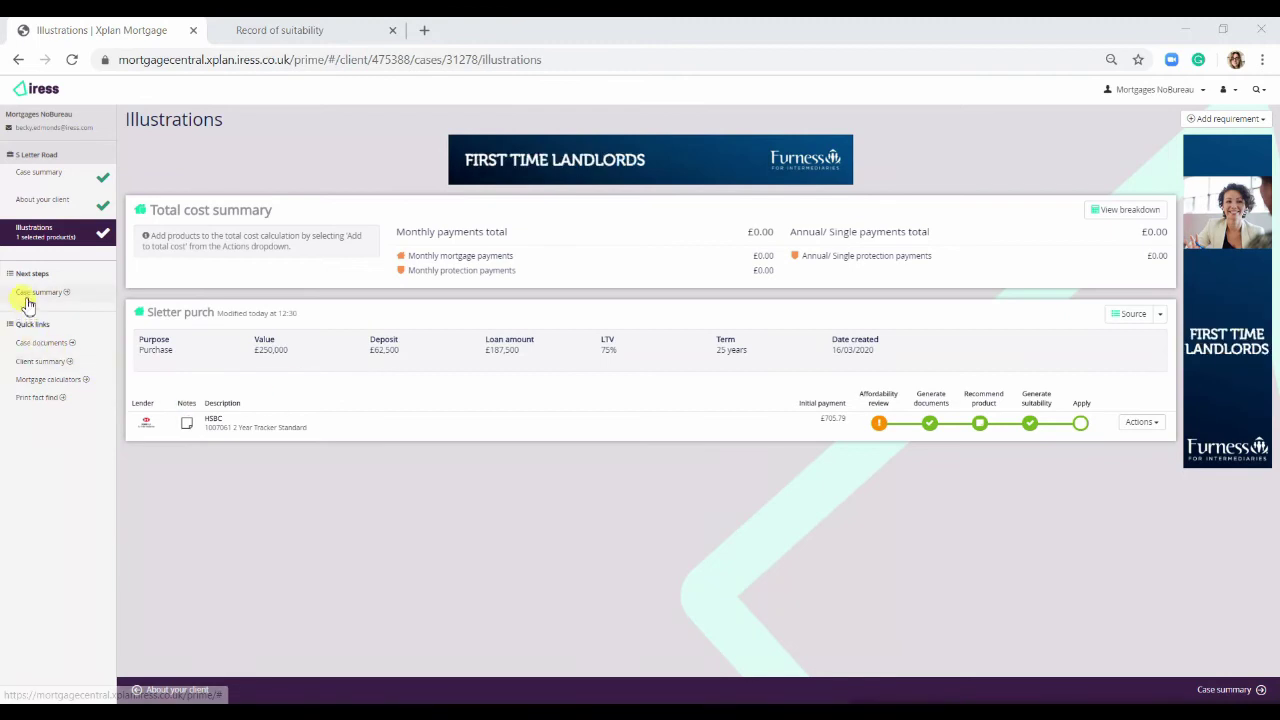
{"action": "left_click", "coordinate": [28, 291]}
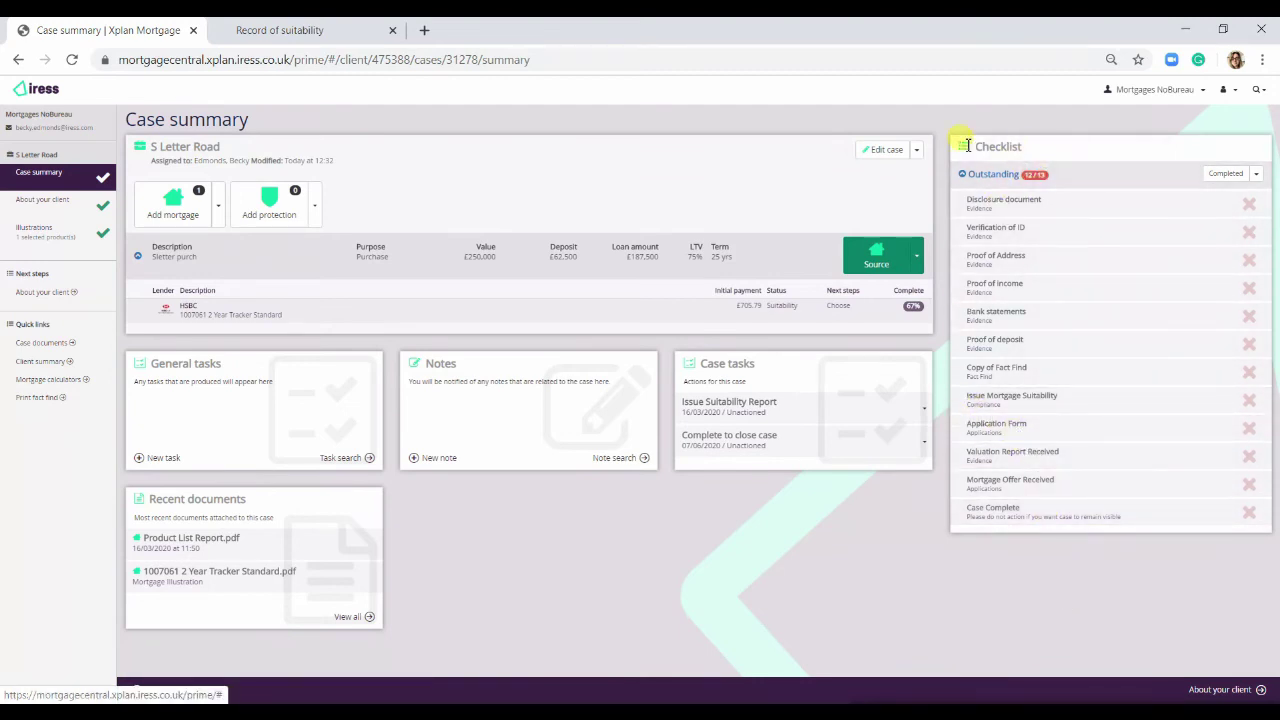
- Attach smith suitability.doc to the Issue Mortgage Suitability checklist item's note
{"action": "left_click", "coordinate": [1084, 400]}
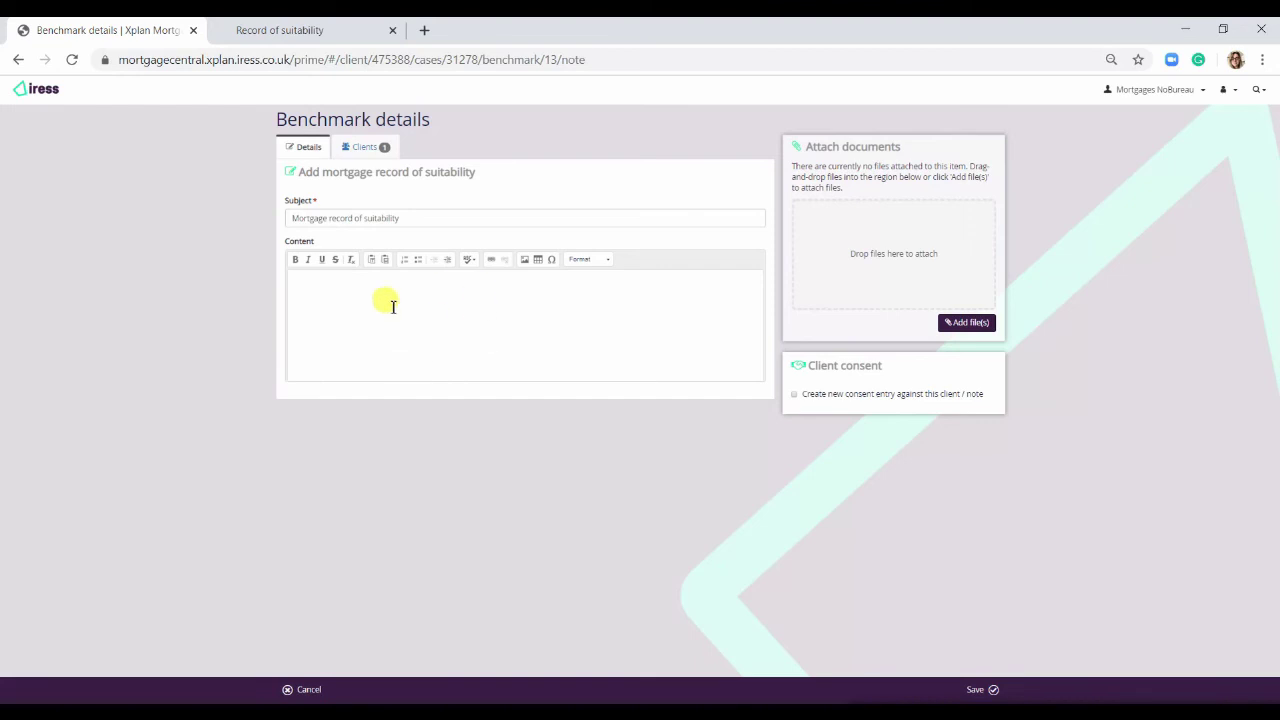
{"action": "left_click", "coordinate": [454, 329]}
{"action": "left_click", "coordinate": [968, 324]}
{"action": "scroll", "coordinate": [634, 417], "scroll_direction": "down", "scroll_amount": 3}
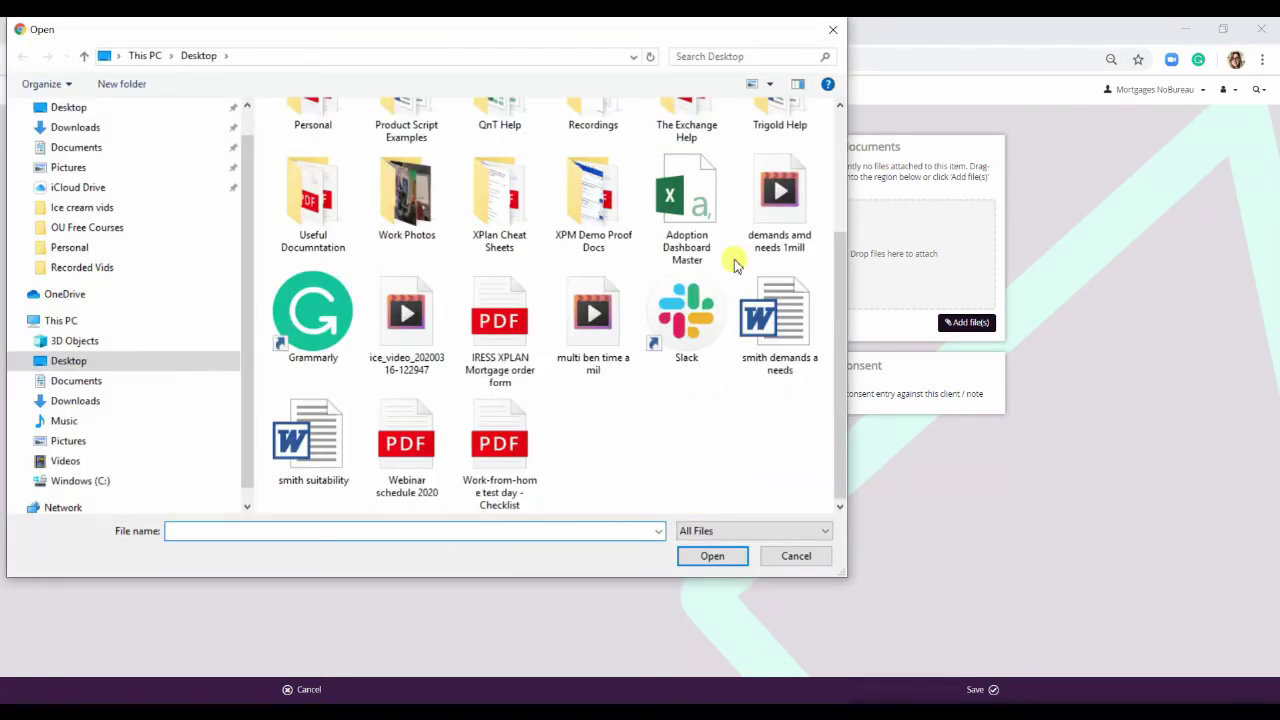
{"action": "left_click", "coordinate": [303, 450]}
{"action": "left_click", "coordinate": [711, 558]}
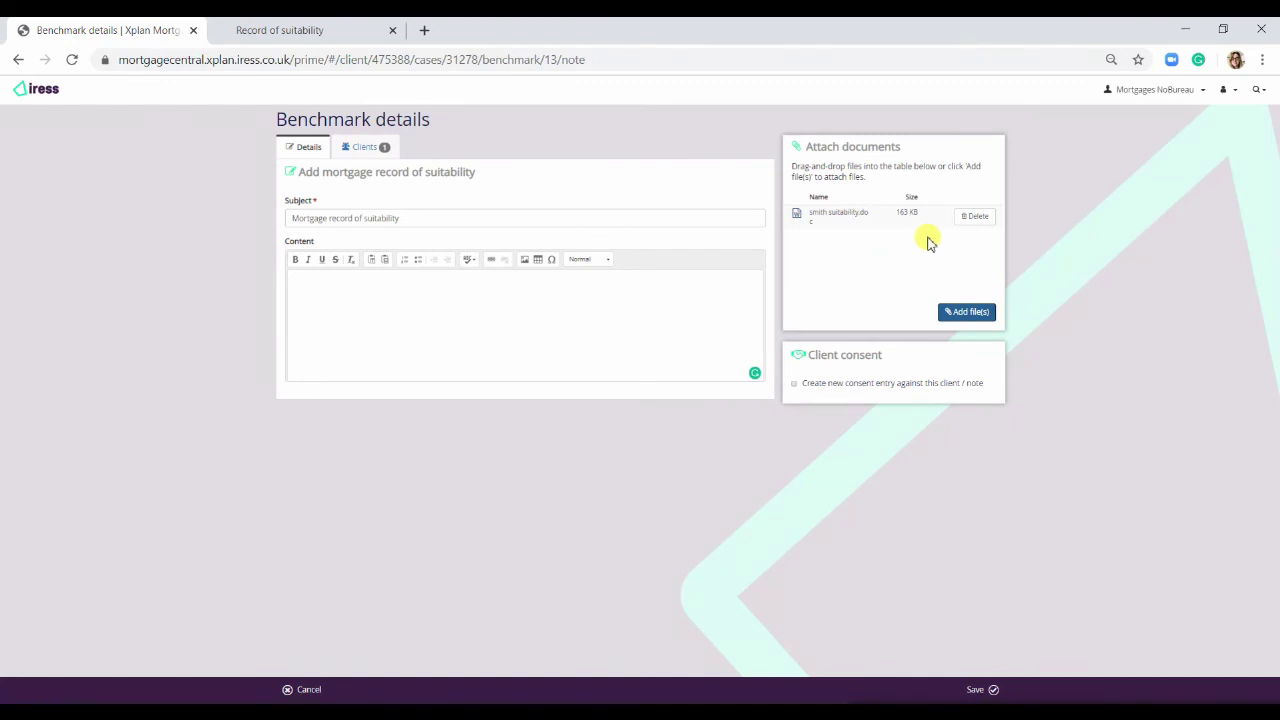
- Save the note, completing Issue Mortgage Suitability, and show the 2 completed checklist items
{"action": "left_click", "coordinate": [974, 689]}
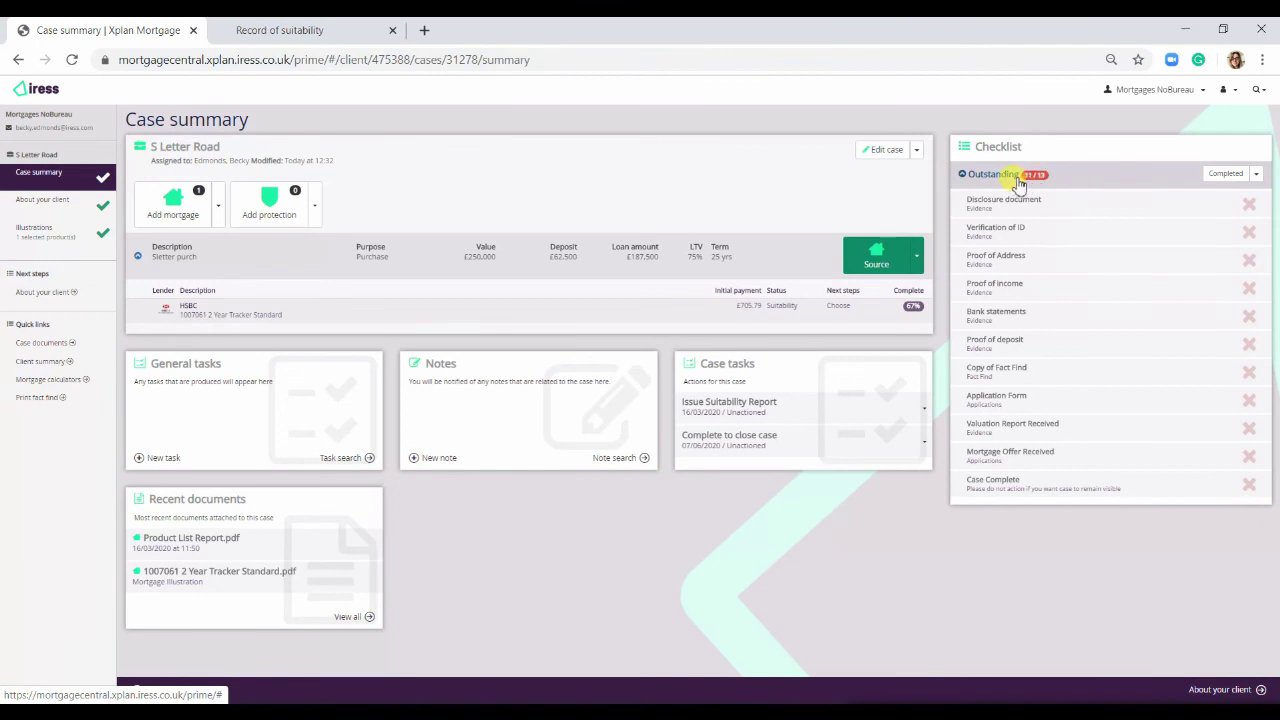
{"action": "left_click", "coordinate": [1226, 175]}
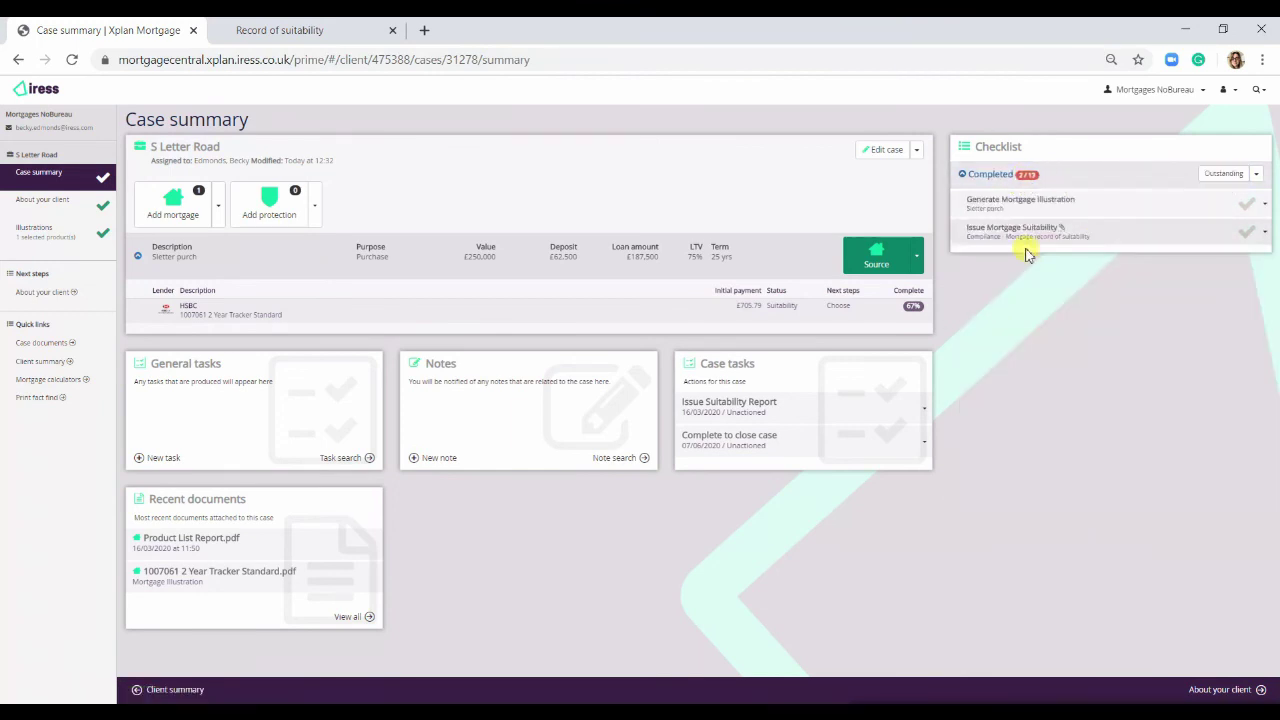